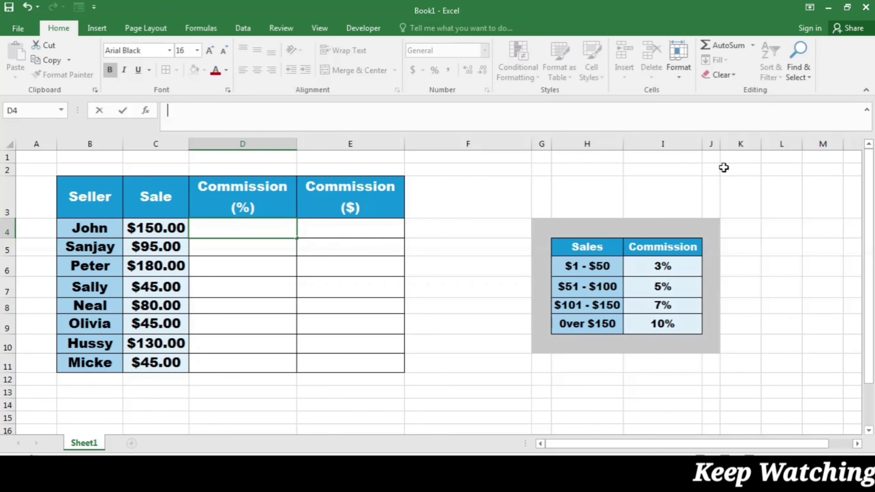
# In D4, write nested IF tiers on C4: >150 gives 10%, >=101 gives 7%, >=51 gives 5%.
pyautogui.write('=if(')
pyautogui.click(171, 229)
pyautogui.write('>')
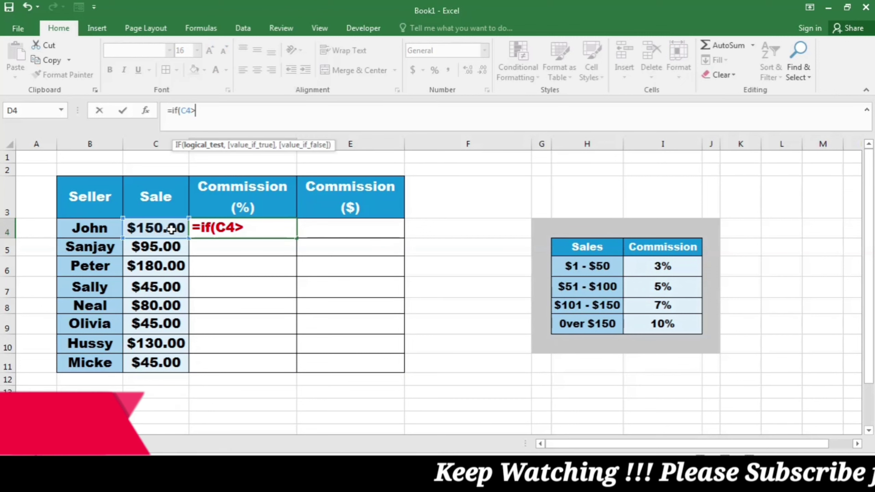
pyautogui.write('150,')
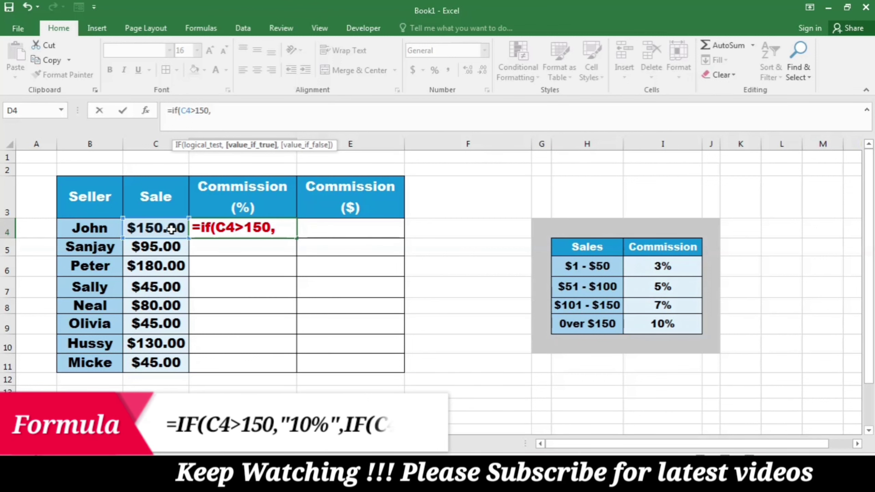
pyautogui.write('"')
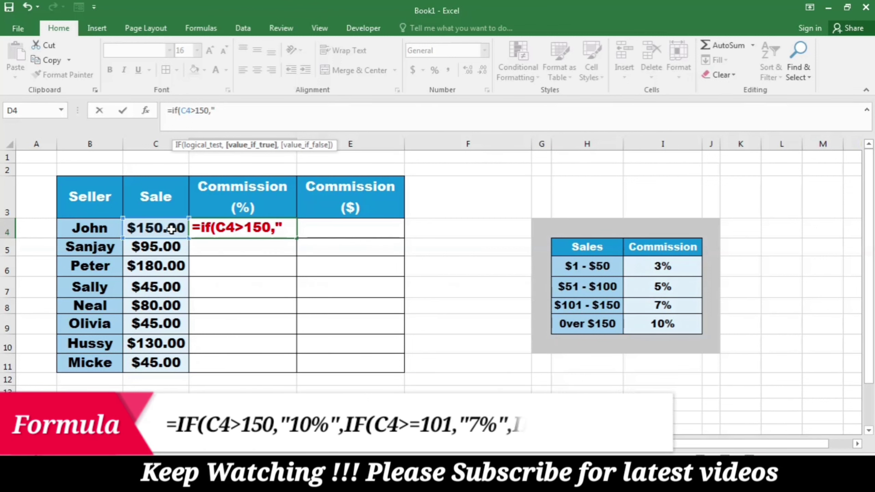
pyautogui.write('10%')
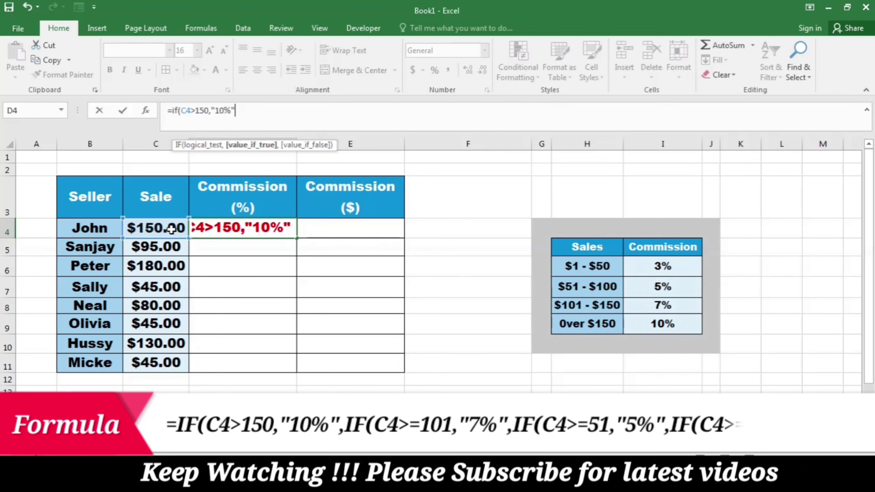
pyautogui.write('"')
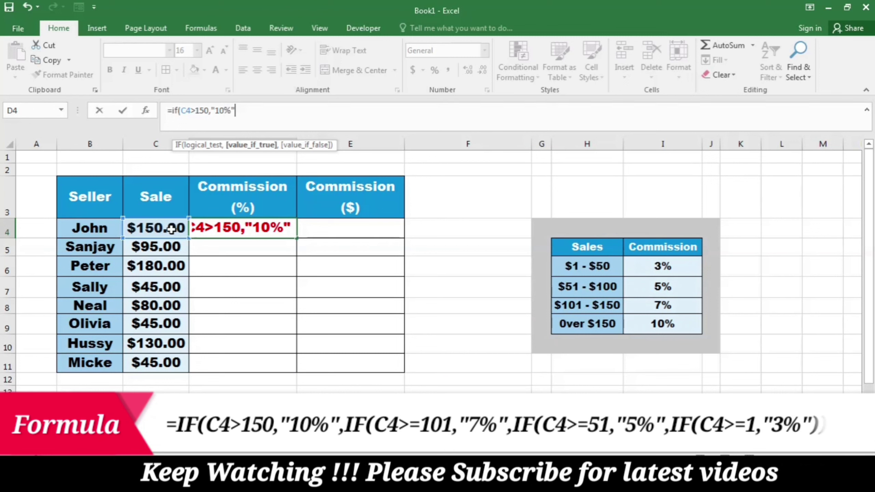
pyautogui.write(',if(')
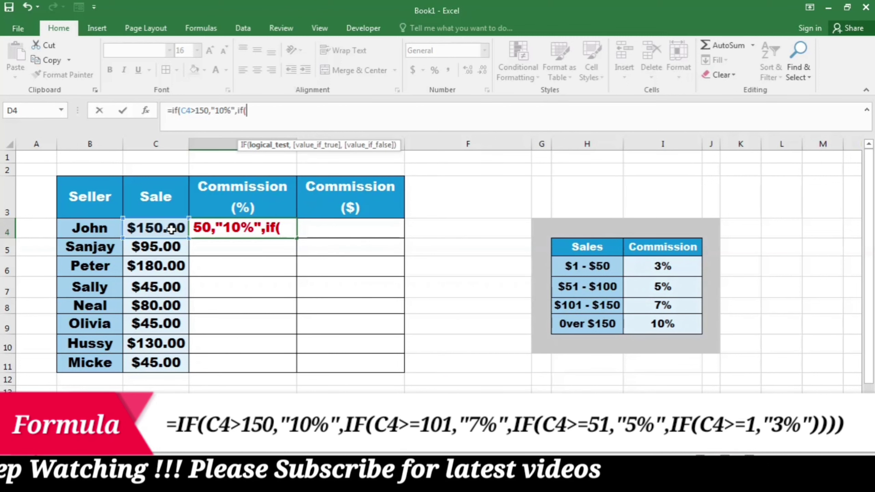
pyautogui.click(171, 230)
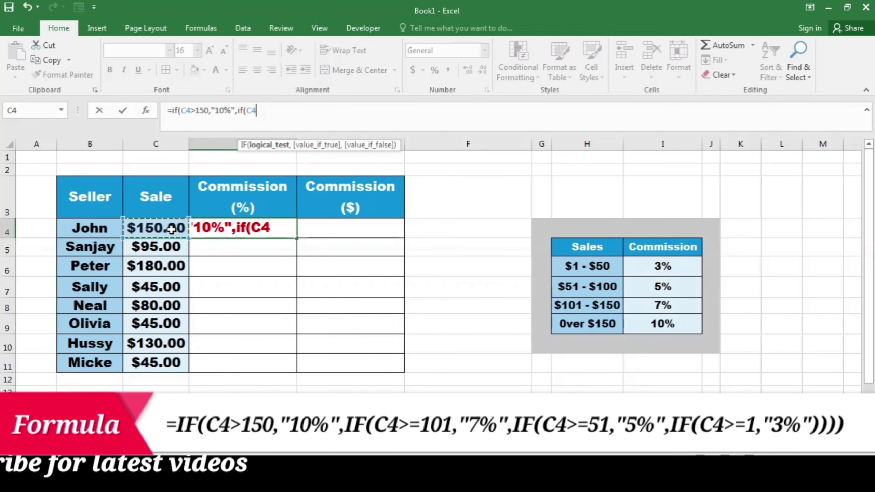
pyautogui.write('>')
pyautogui.write('=')
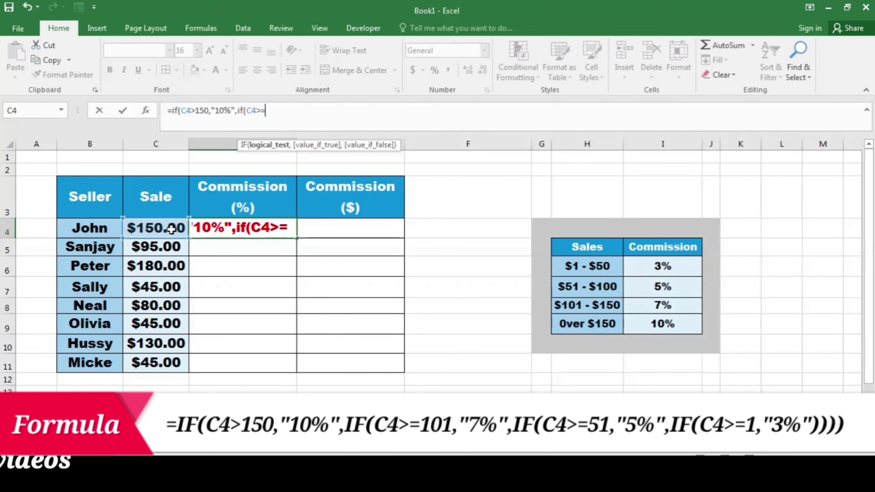
pyautogui.write('101')
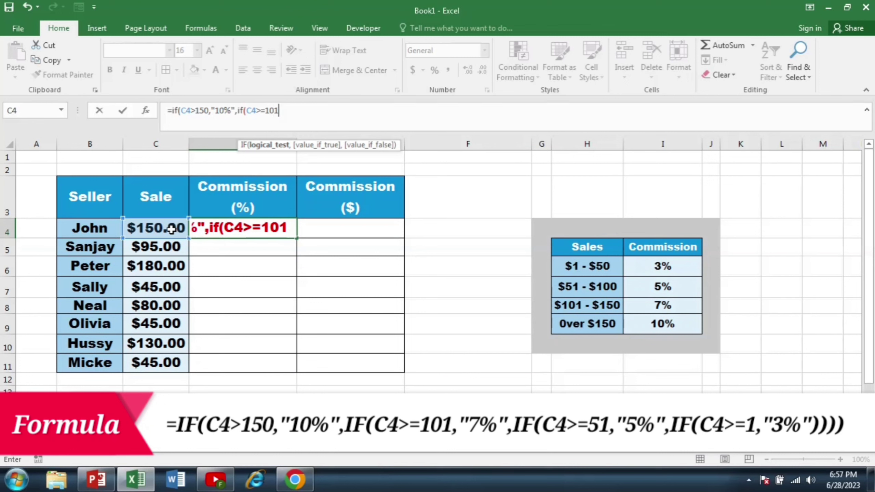
pyautogui.write(',"')
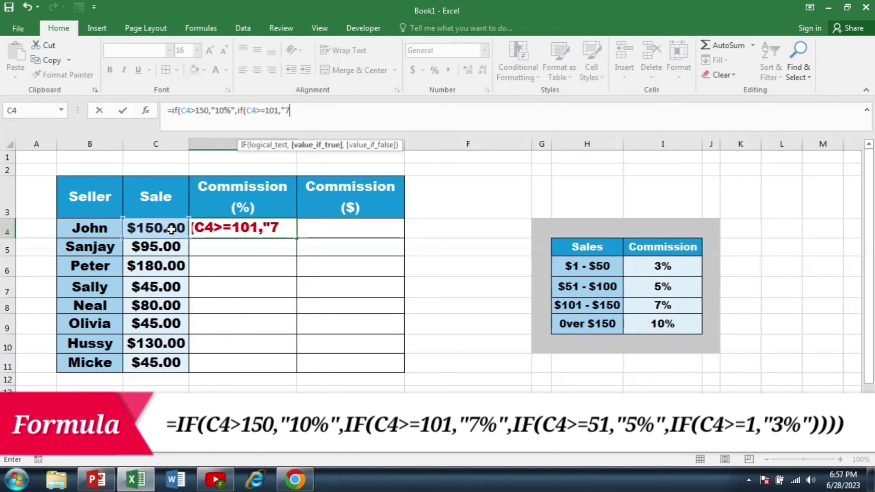
pyautogui.write('7%"')
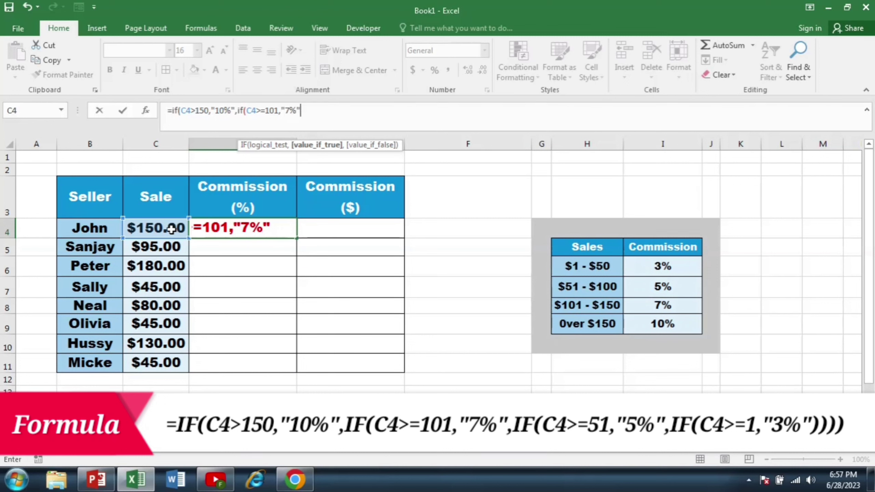
pyautogui.write(',if(')
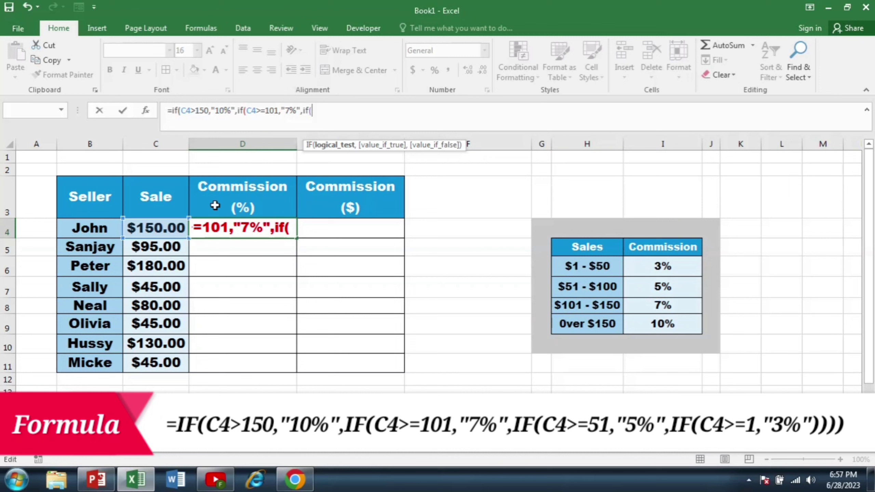
pyautogui.click(176, 229)
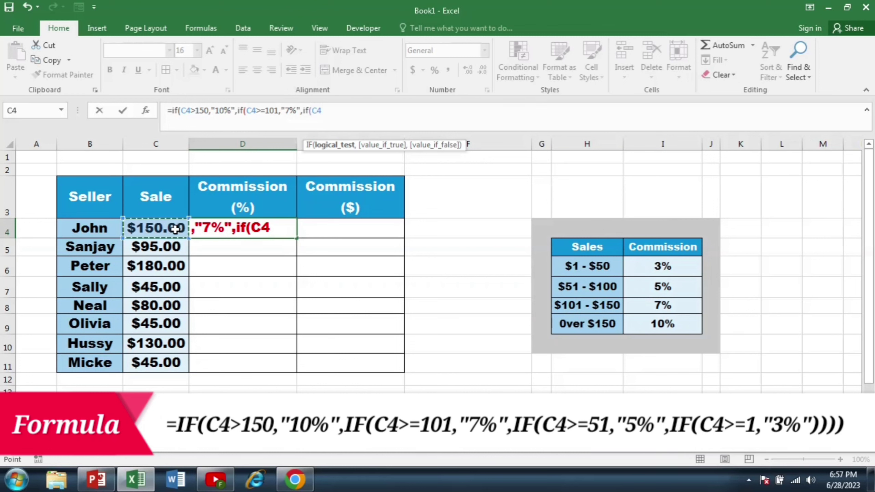
pyautogui.write('>')
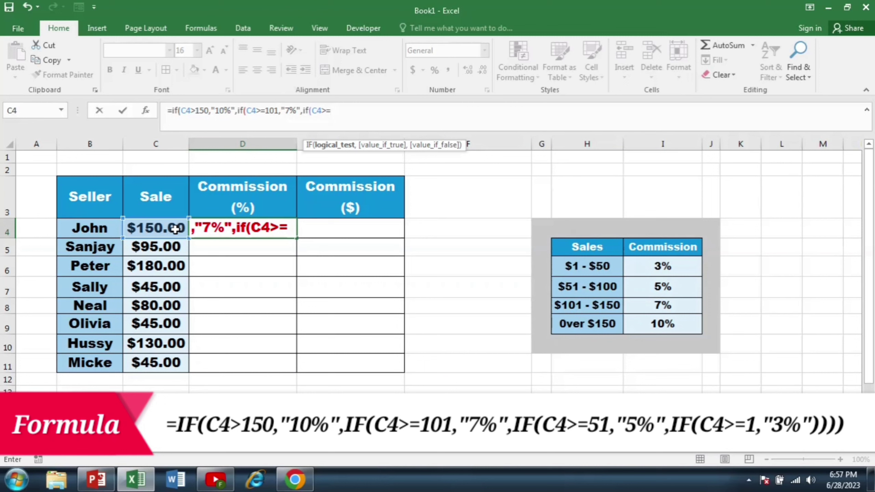
pyautogui.write('=51')
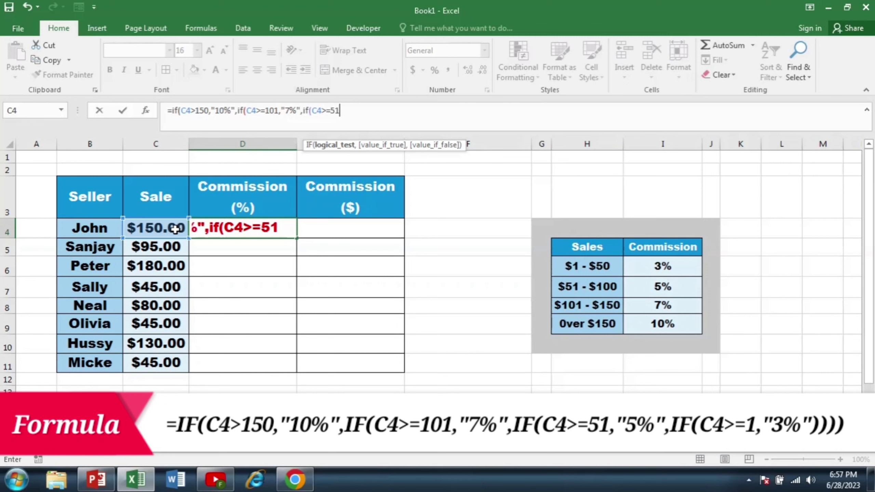
pyautogui.write(',')
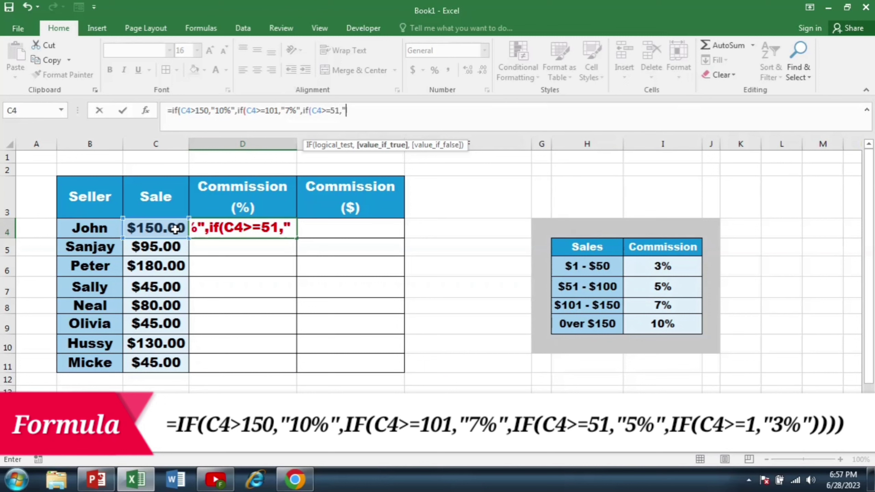
pyautogui.write('""')
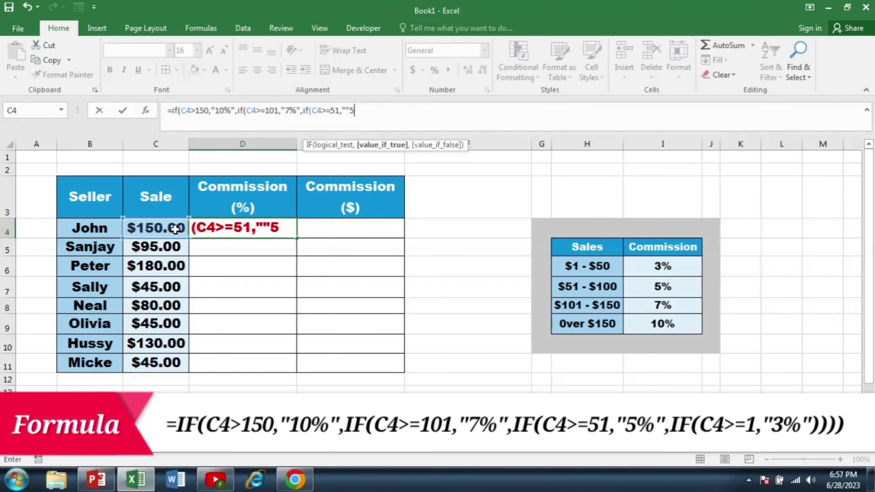
pyautogui.write('5%"')
# Remove the stray quote before 5%, add a final C4>=1 tier giving 3%, and close the formula.
pyautogui.click(236, 222)
pyautogui.press('BackSpace')
pyautogui.press('End')
pyautogui.write(',if(')
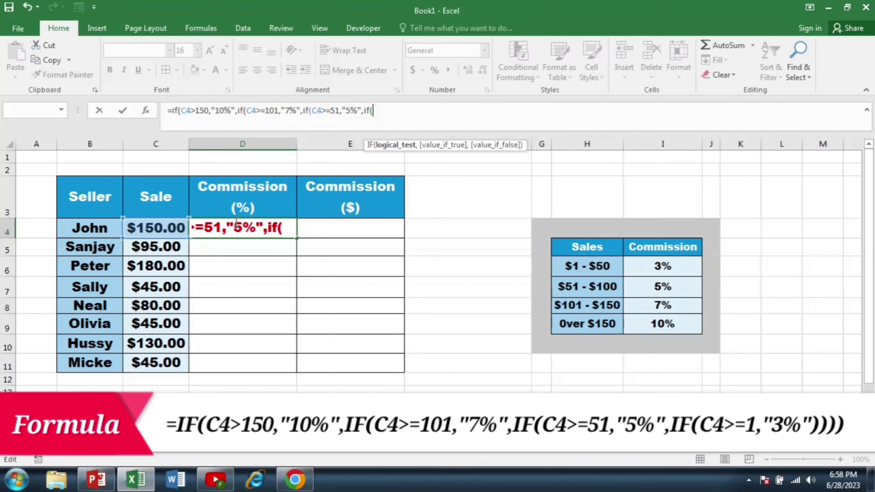
pyautogui.click(170, 231)
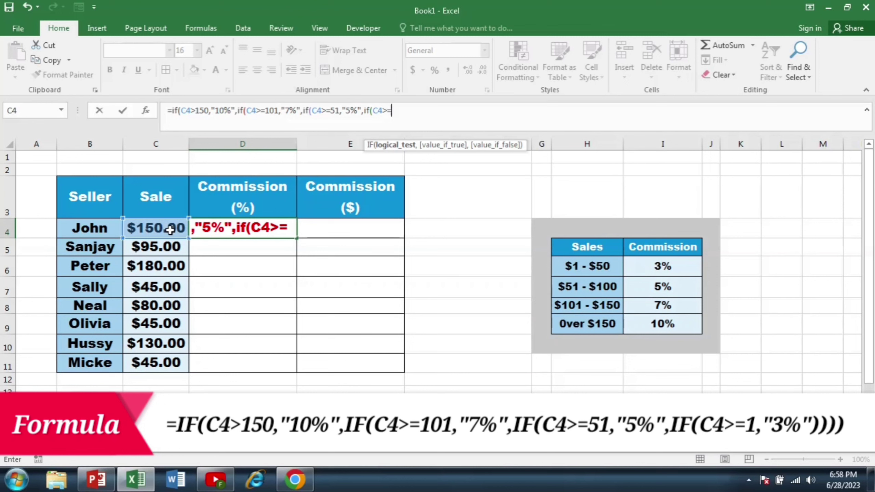
pyautogui.write('>=1')
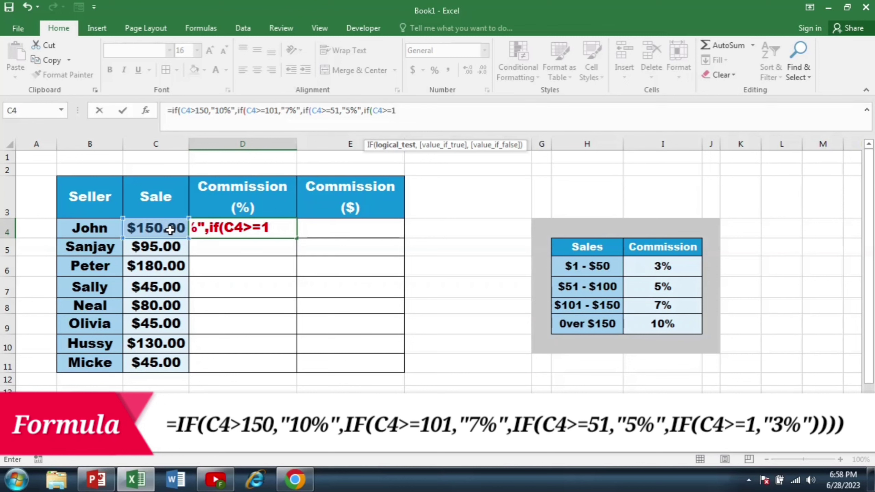
pyautogui.write(',"')
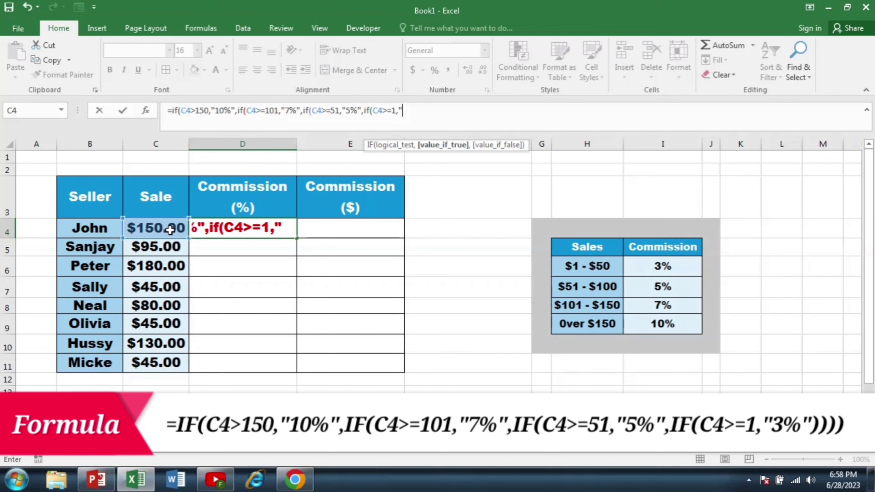
pyautogui.write('3%')
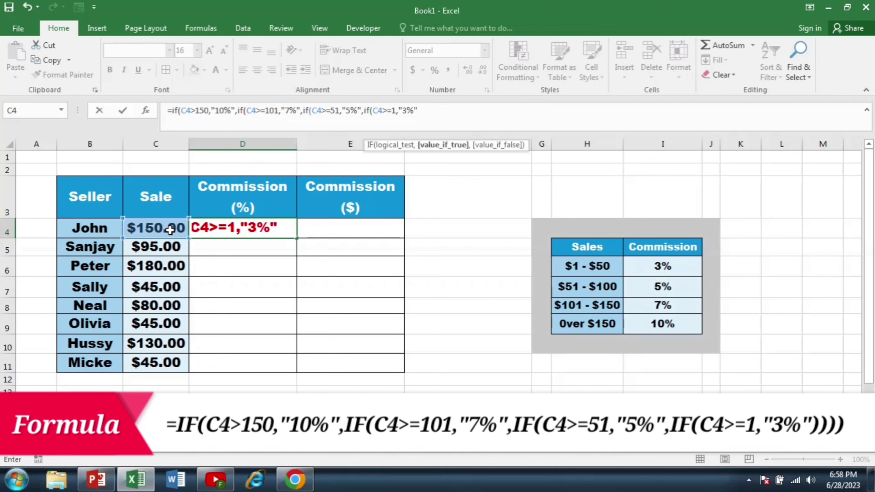
pyautogui.write('))')
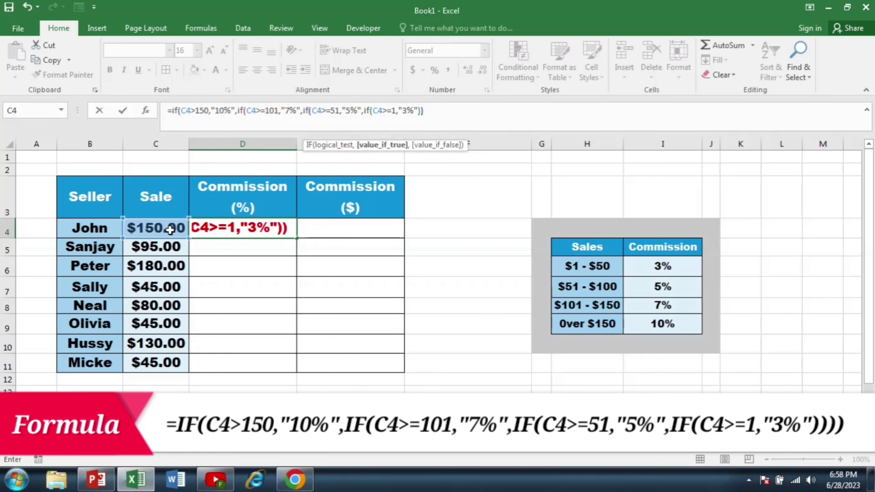
pyautogui.write('))')
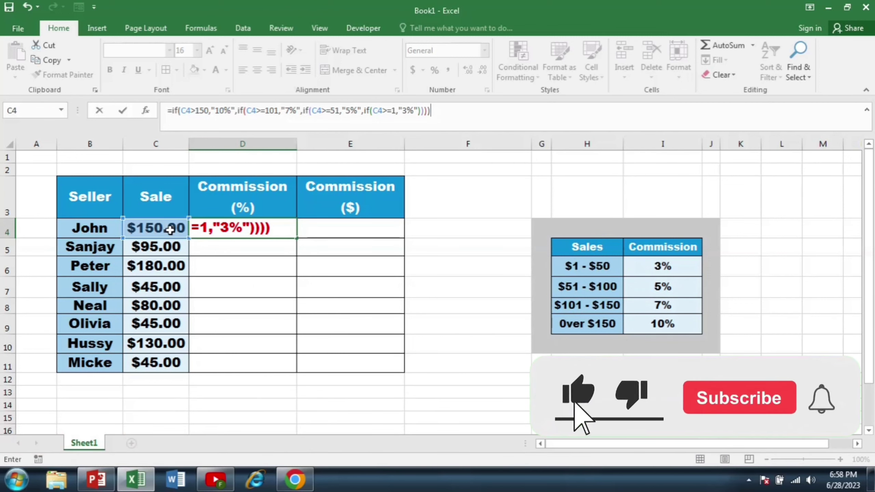
pyautogui.press('Return')
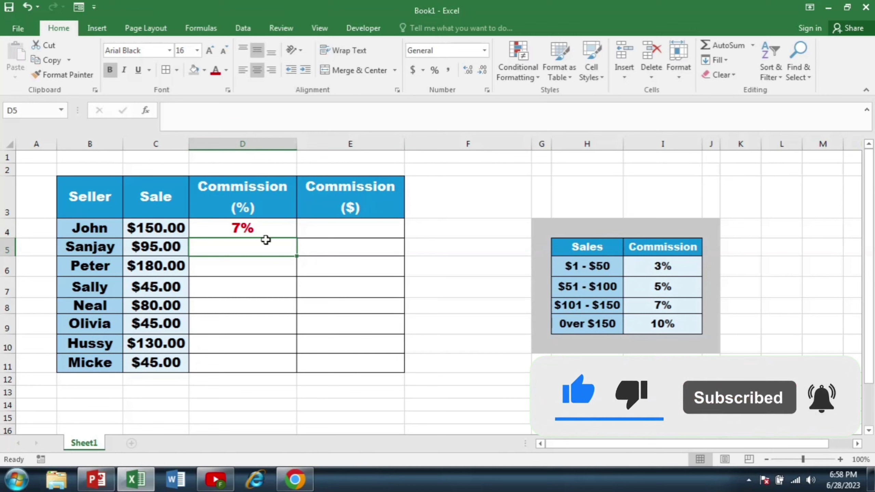
# Fill D4's commission rate formula down to D11 for all sellers.
pyautogui.click(273, 227)
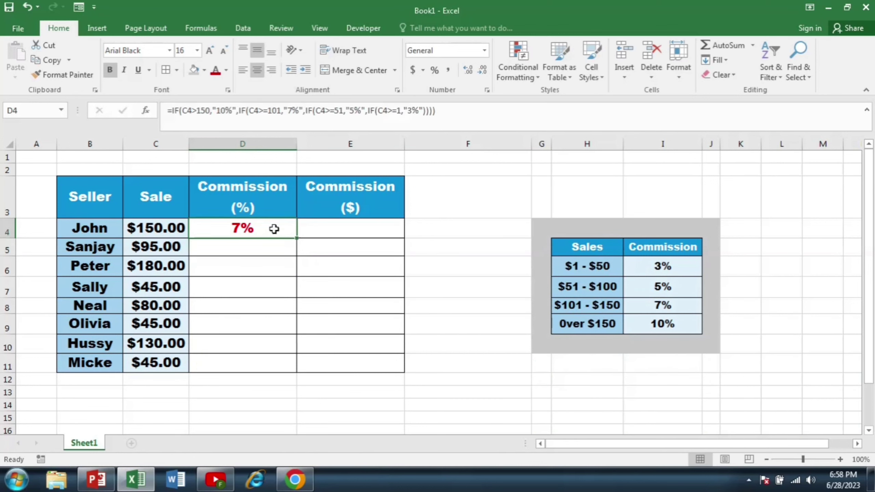
pyautogui.click(296, 239)
pyautogui.doubleClick(296, 238)
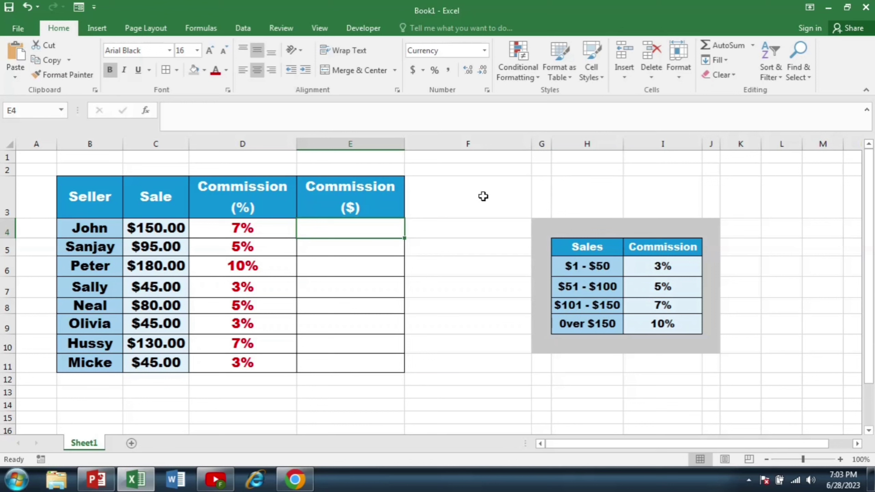
# Copy D4's nested IF formula text and paste it into E4.
pyautogui.click(269, 230)
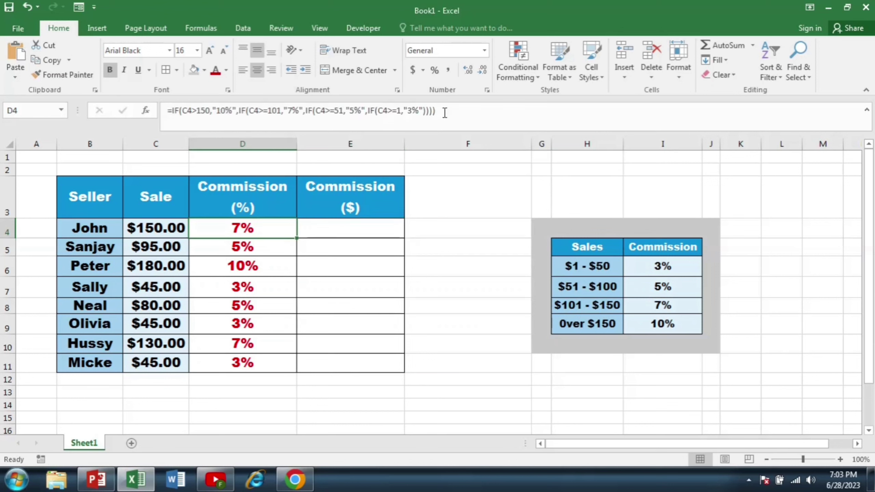
pyautogui.doubleClick(264, 233)
pyautogui.moveTo(436, 111); pyautogui.dragTo(178, 105)
pyautogui.hotkey('ctrl', 'c')
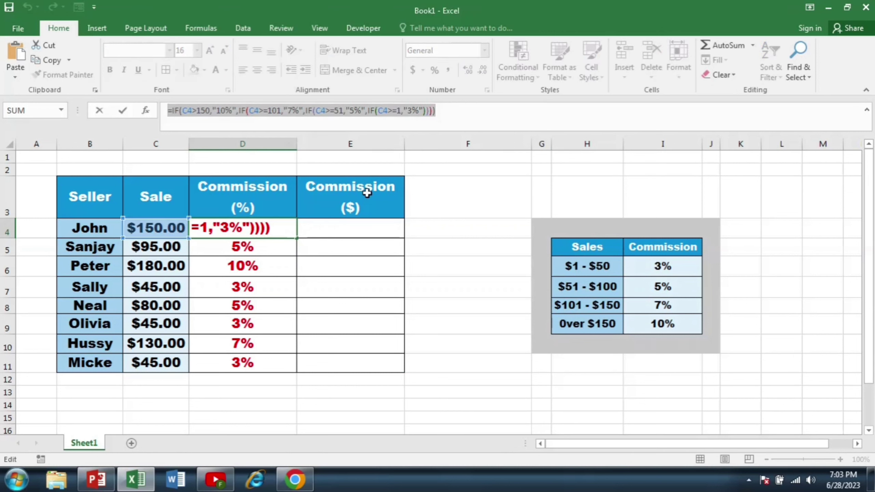
pyautogui.click(459, 117)
pyautogui.press('Return')
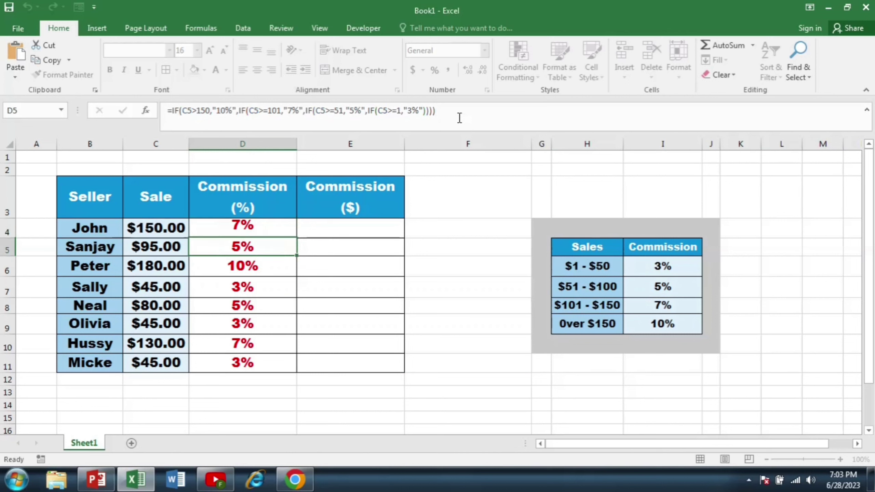
pyautogui.click(371, 229)
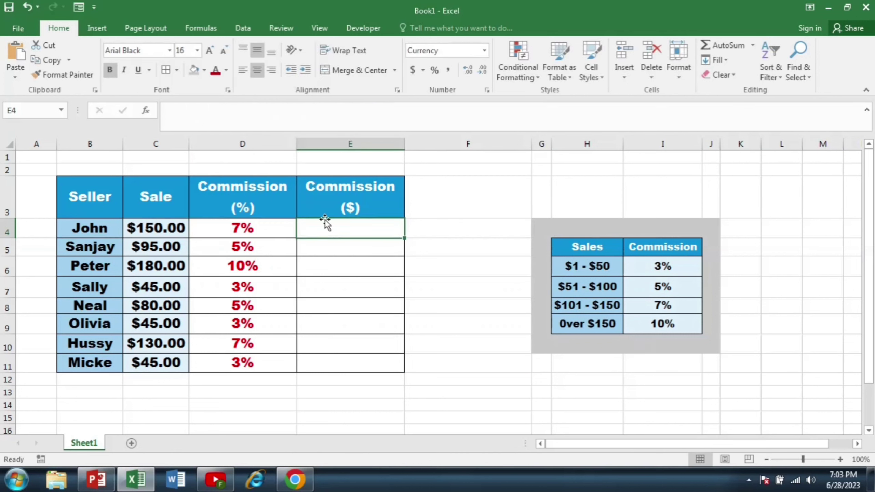
pyautogui.click(221, 117)
pyautogui.hotkey('ctrl', 'v')
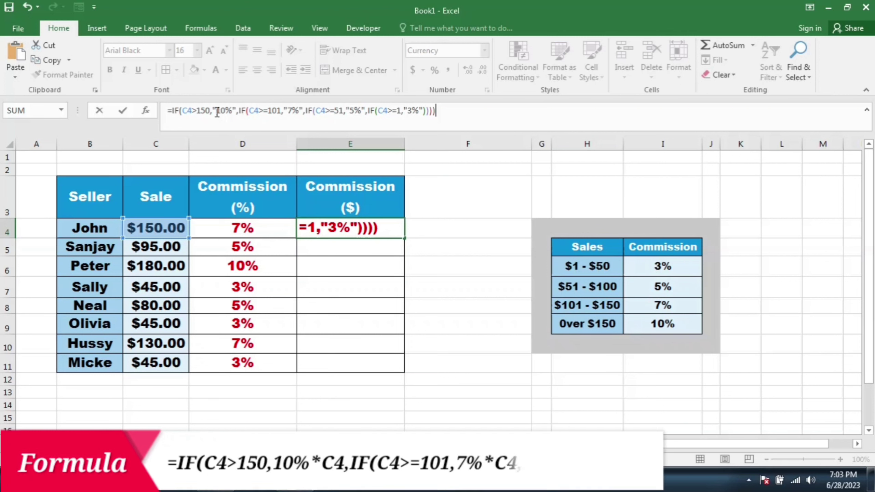
# In E4, unquote the 10% and 7% rates and multiply each by C4.
pyautogui.click(217, 113)
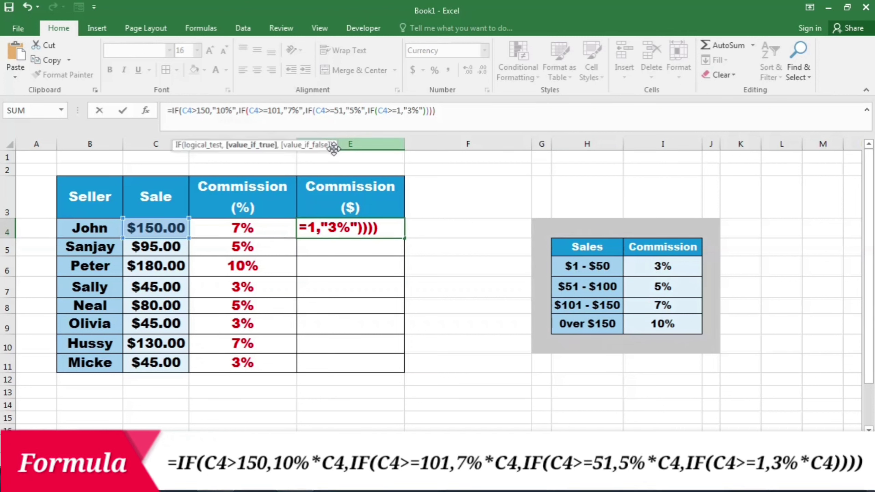
pyautogui.press('BackSpace')
pyautogui.press('Right')
pyautogui.press('Right')
pyautogui.press('Right')
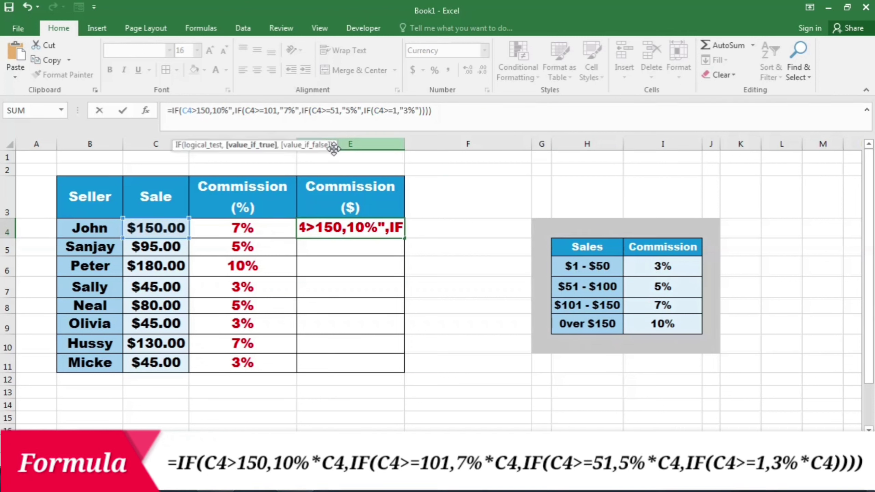
pyautogui.press('Delete')
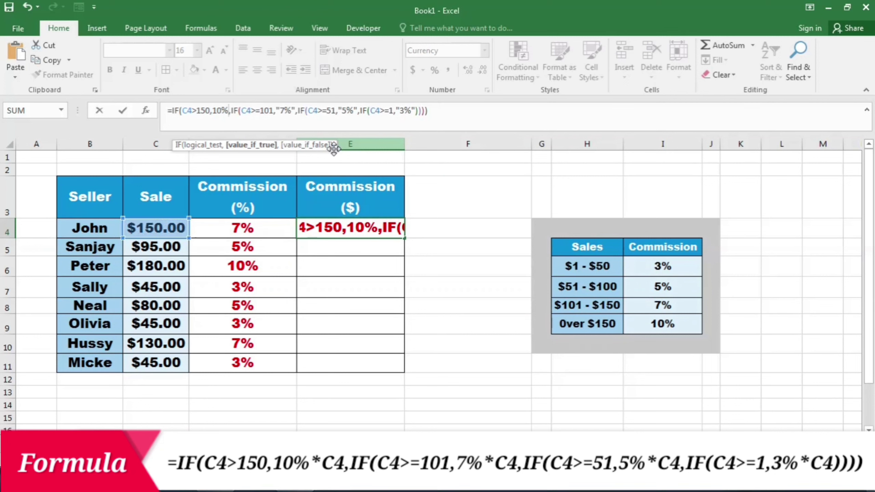
pyautogui.write('*')
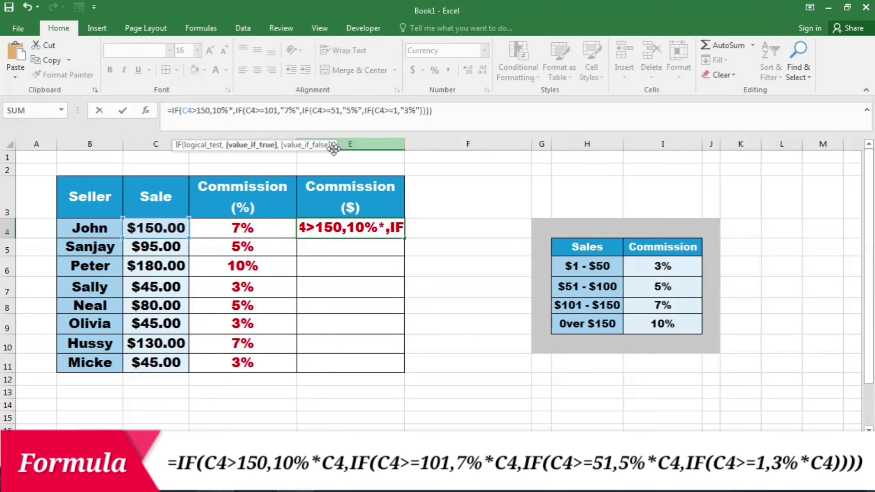
pyautogui.click(177, 228)
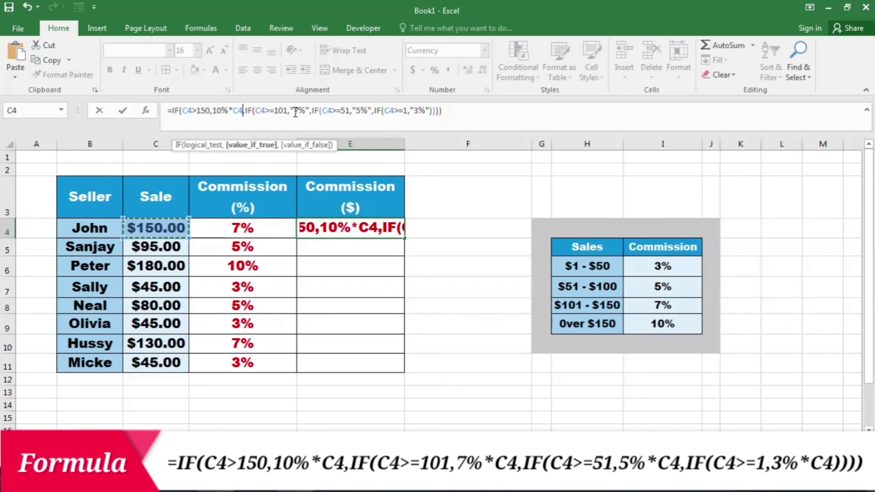
pyautogui.click(311, 117)
pyautogui.press('BackSpace')
pyautogui.press('Right')
pyautogui.press('Right')
pyautogui.press('Delete')
pyautogui.write('*C4')
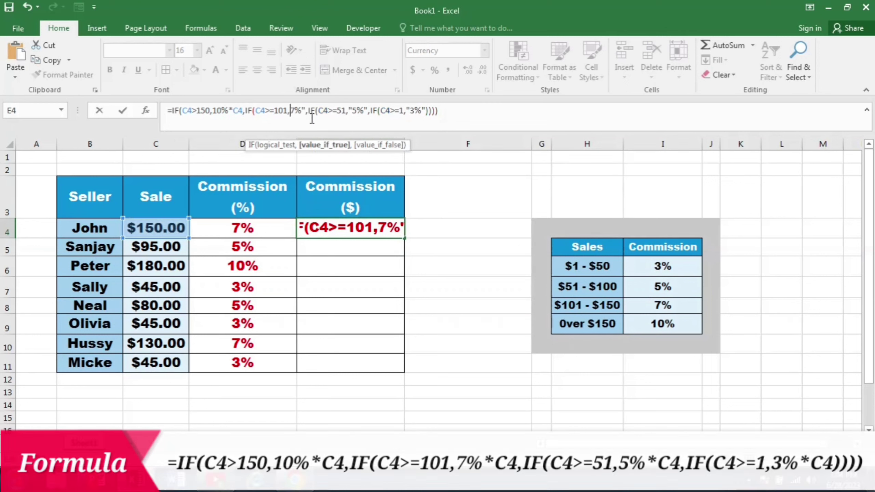
pyautogui.press('Return')
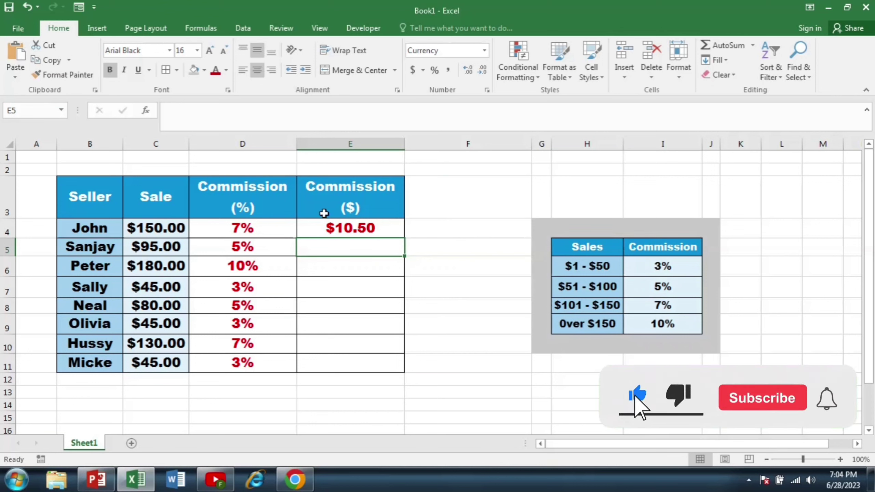
# Fill E4's dollar commission formula down to E11, then deselect the range.
pyautogui.click(358, 232)
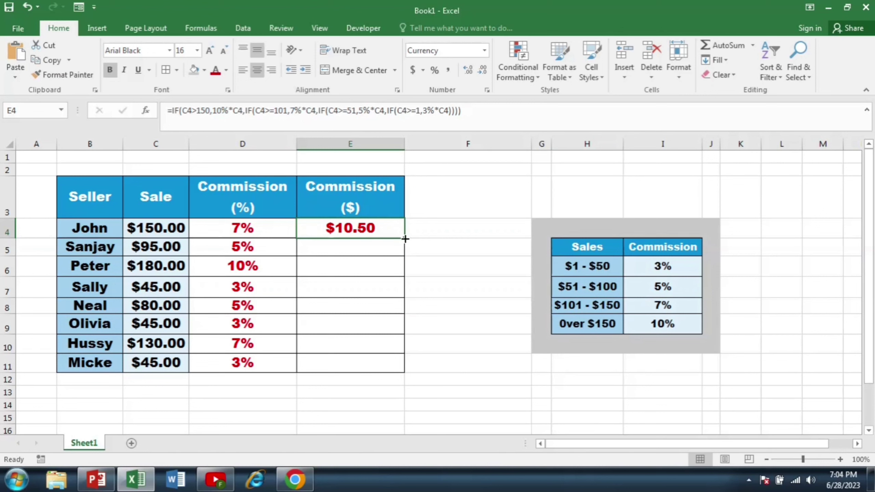
pyautogui.click(405, 239)
pyautogui.doubleClick(405, 239)
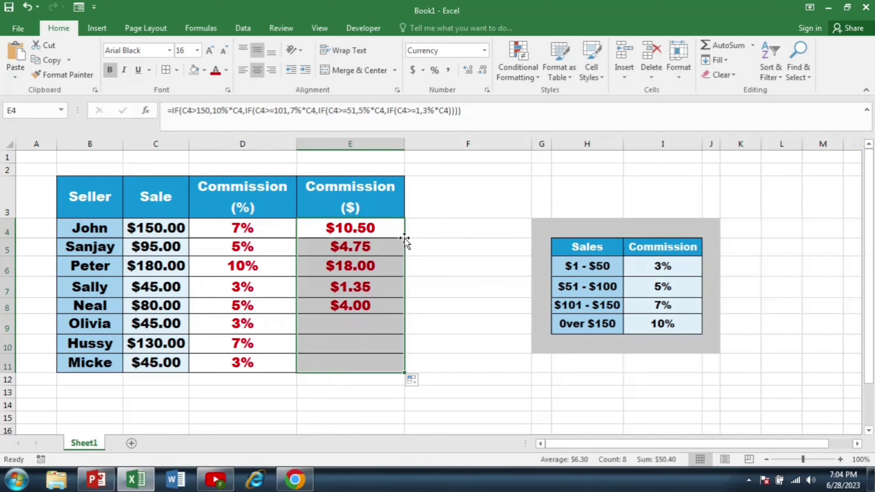
pyautogui.click(447, 269)
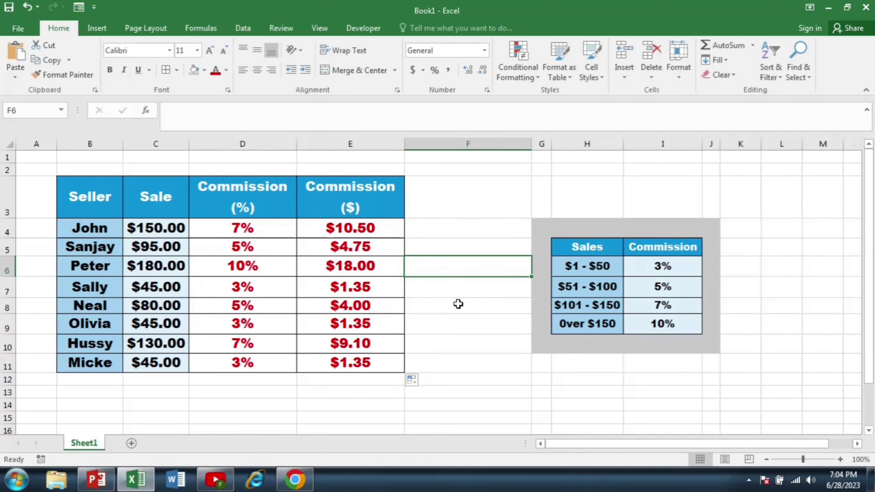